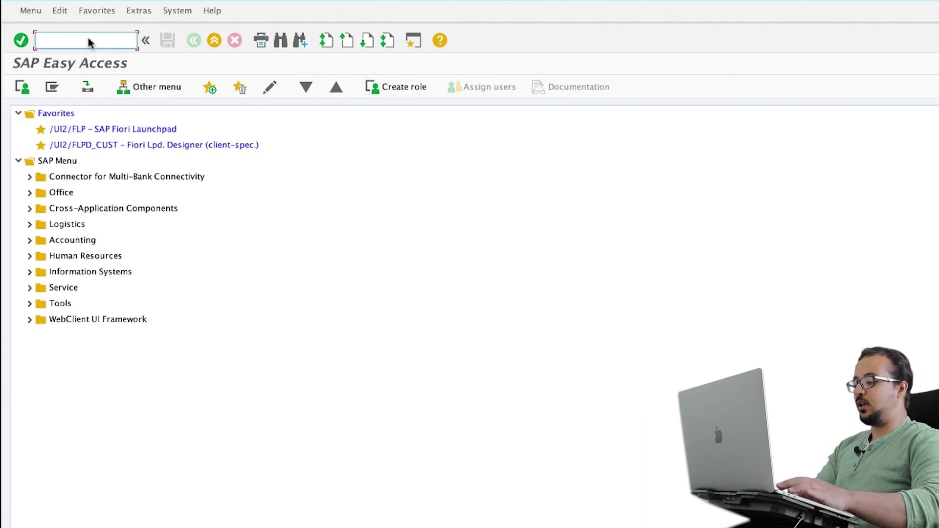
text(SPRO)
- Run SPRO and open Maintain Terms of Payment under Financial Accounting > AR/AP > Incoming Invoices
key(Return)
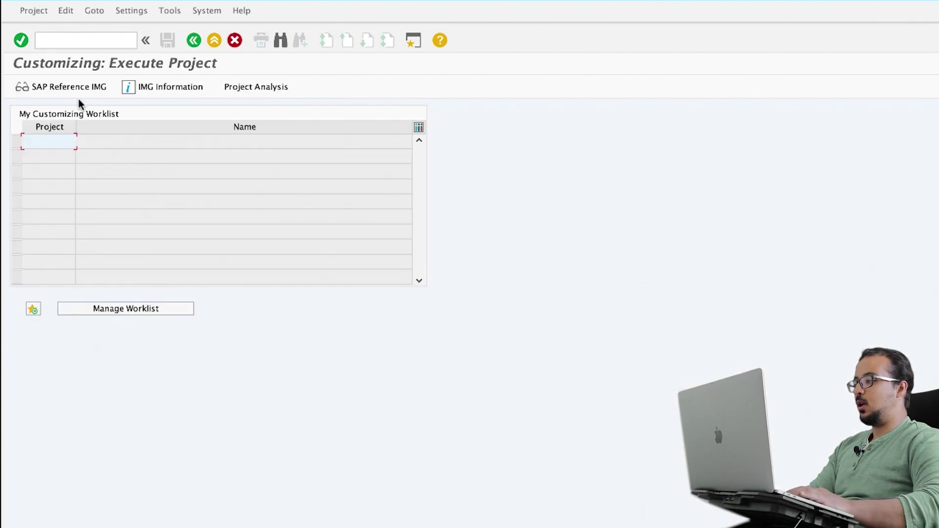
click(73, 86)
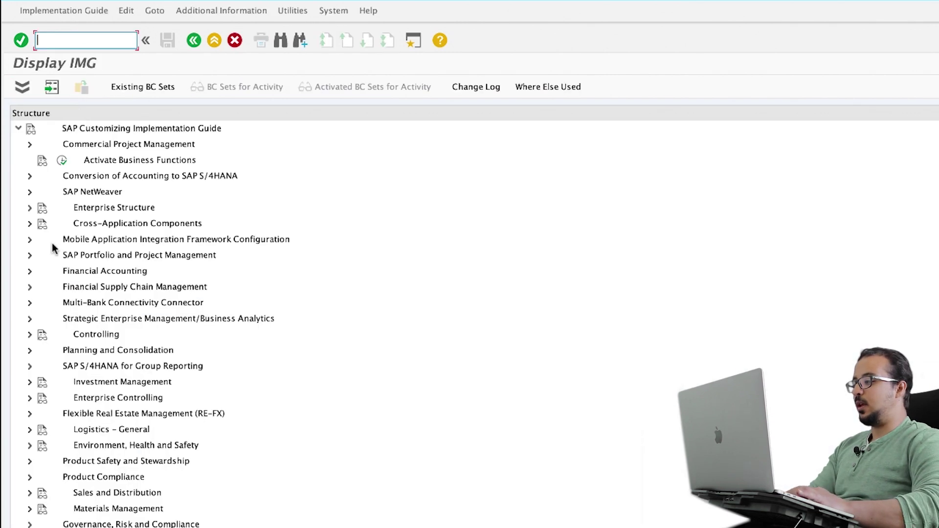
click(29, 271)
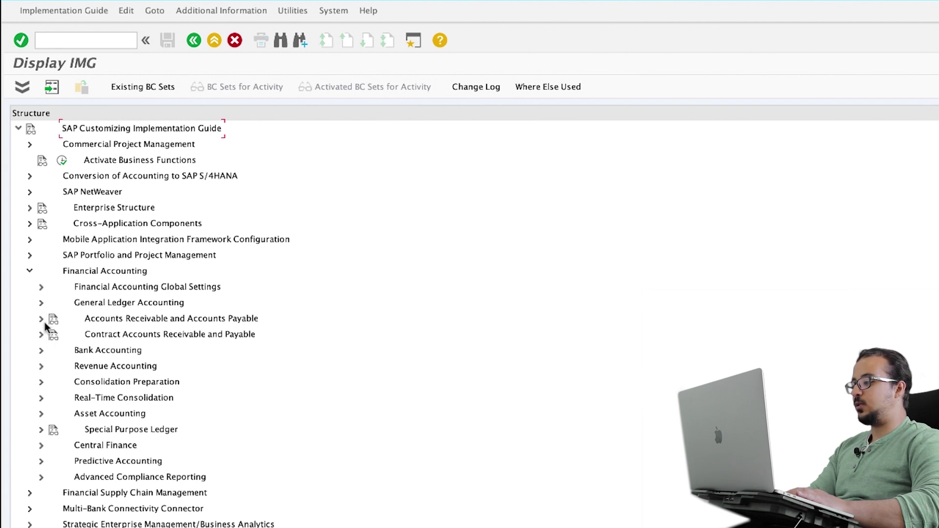
click(41, 319)
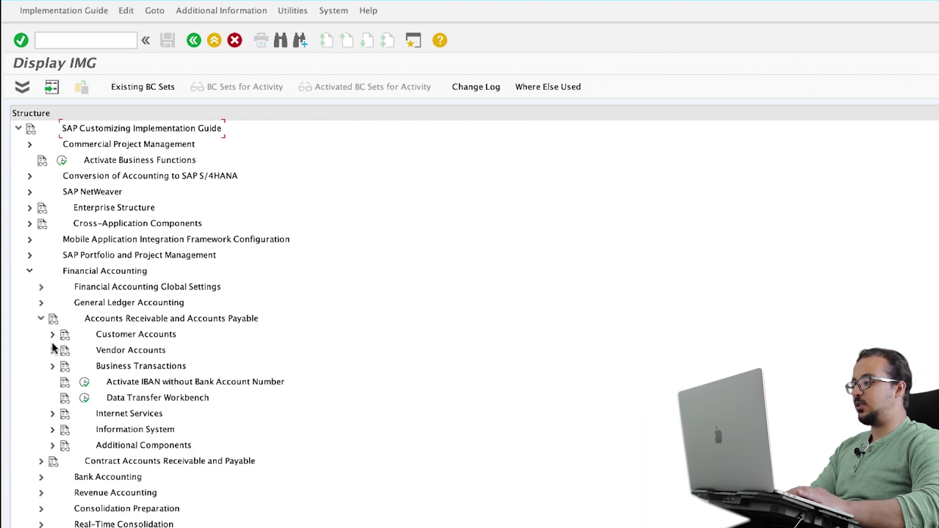
click(52, 366)
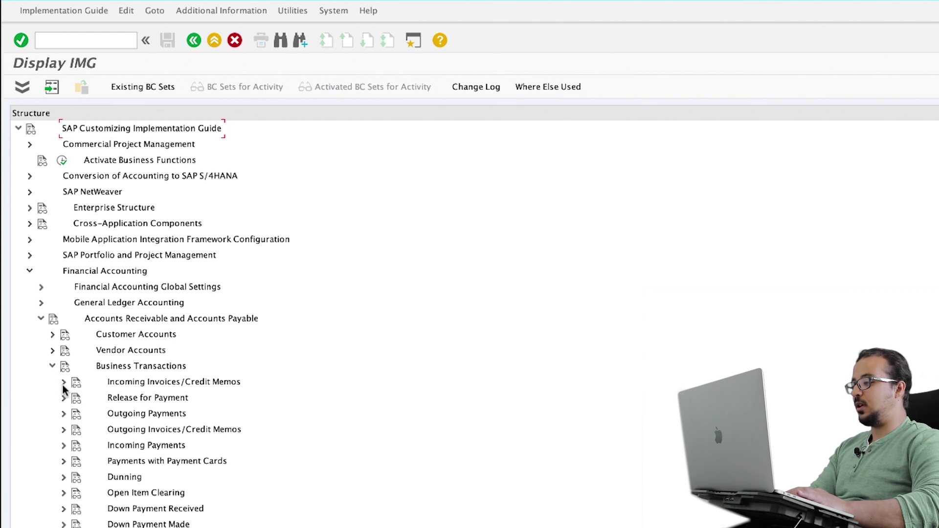
click(63, 383)
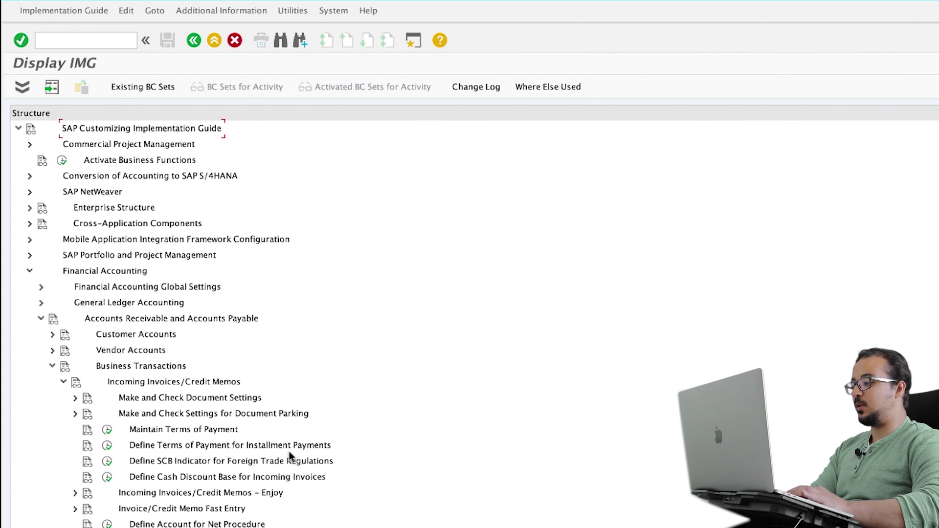
click(106, 429)
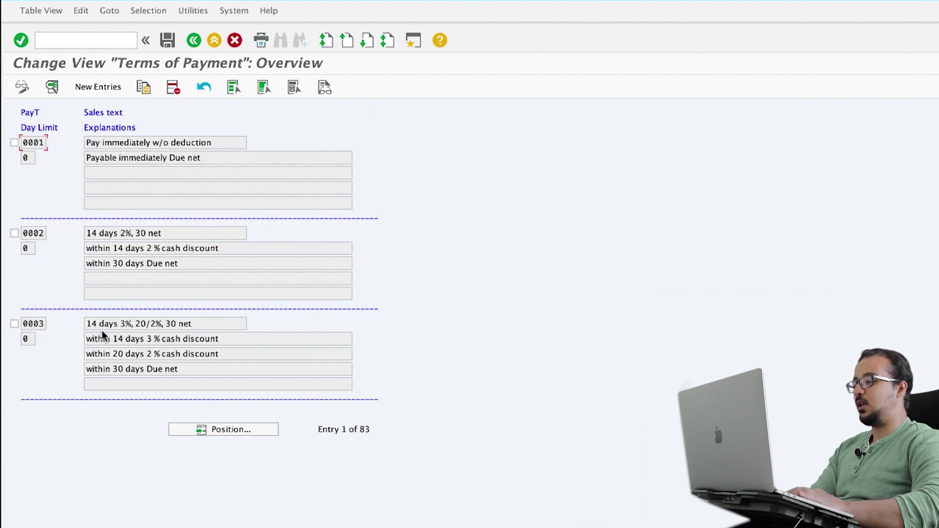
- Open the details screen for payment term 0003 from the Terms of Payment overview
click(35, 324)
double_click(36, 323)
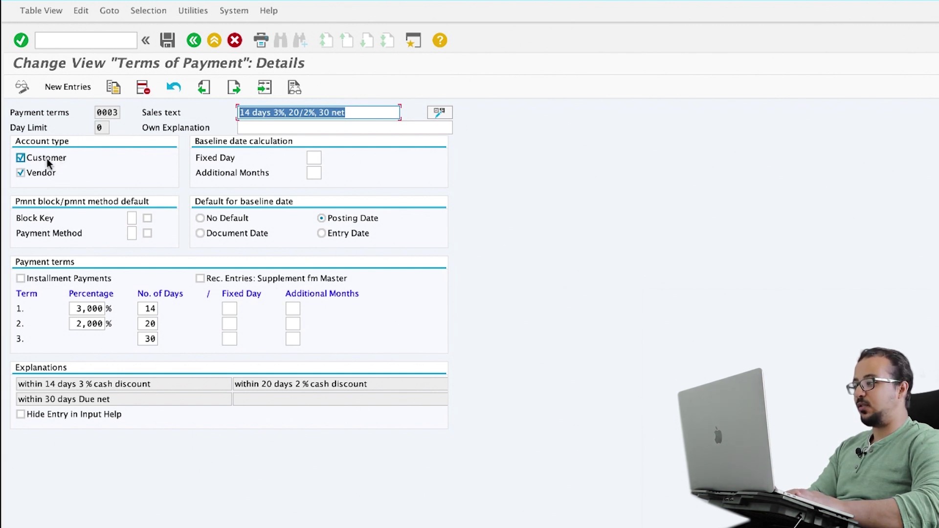
key(Tab)
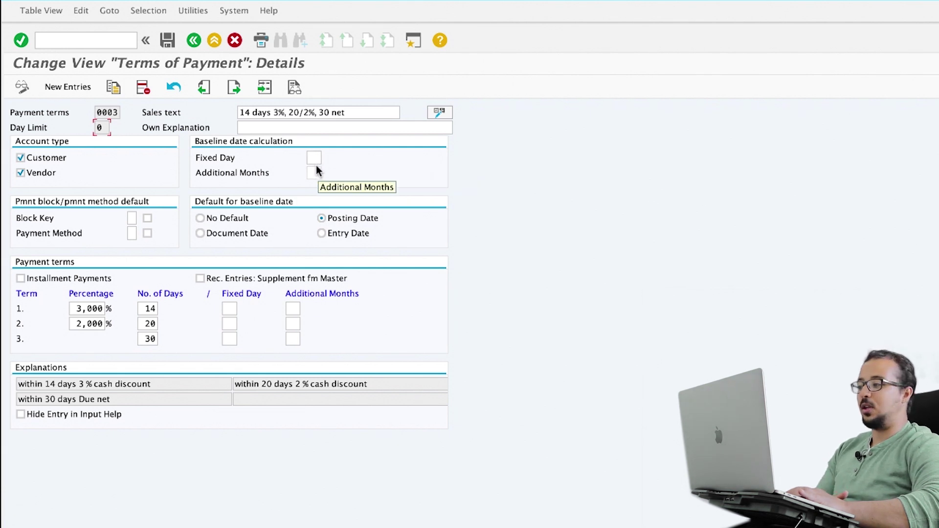
- Enter fixed day 1 and additional months 1 in term 0003's baseline date calculation
click(313, 158)
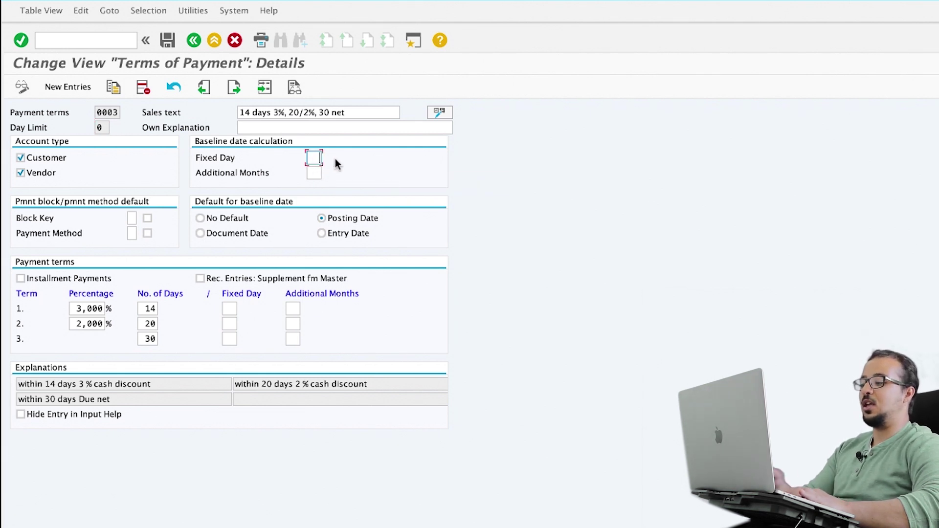
text(1)
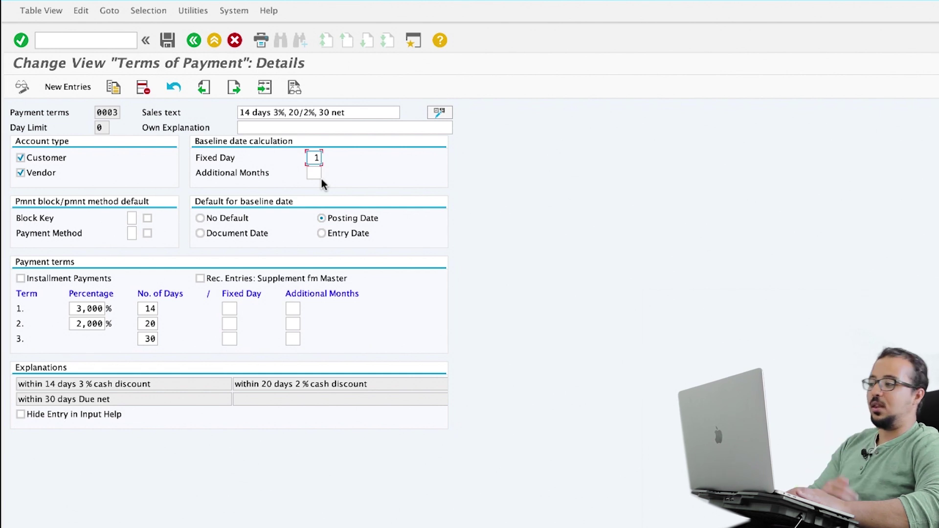
click(314, 174)
text(1)
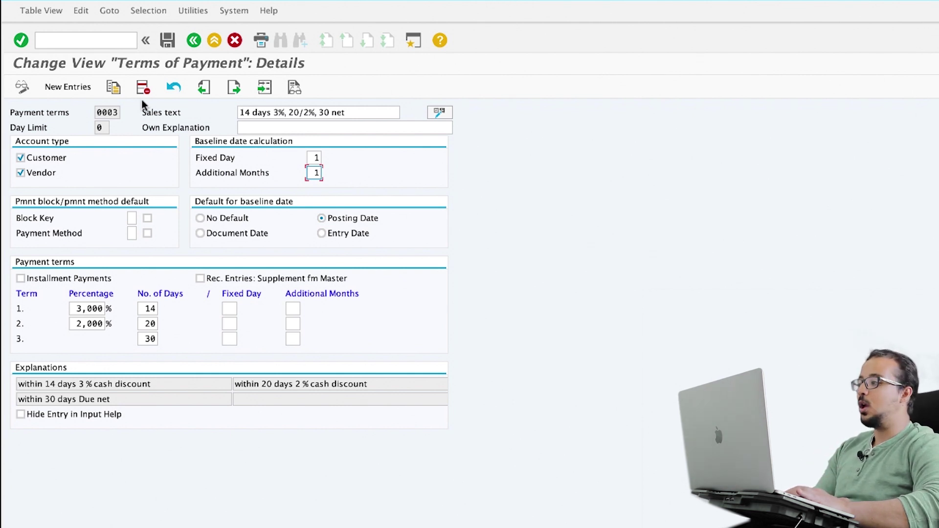
click(103, 42)
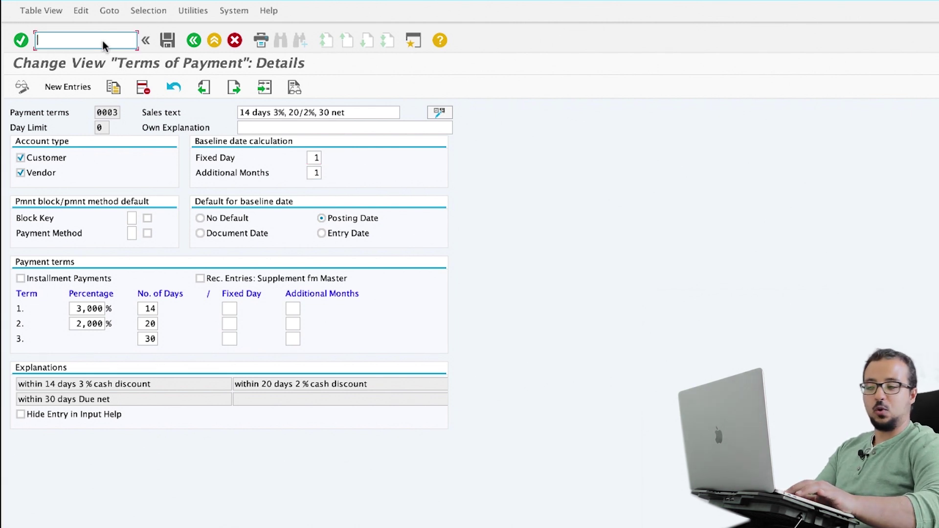
text(/o)
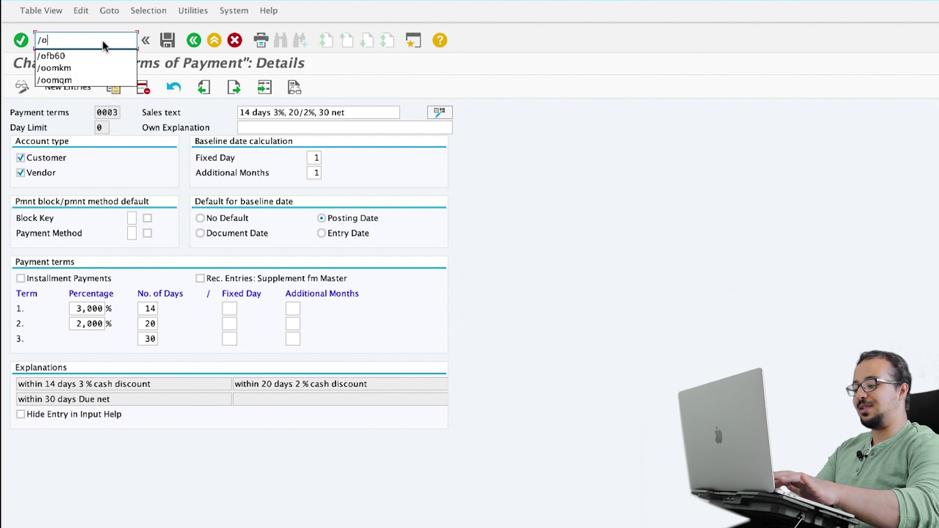
text(fb)
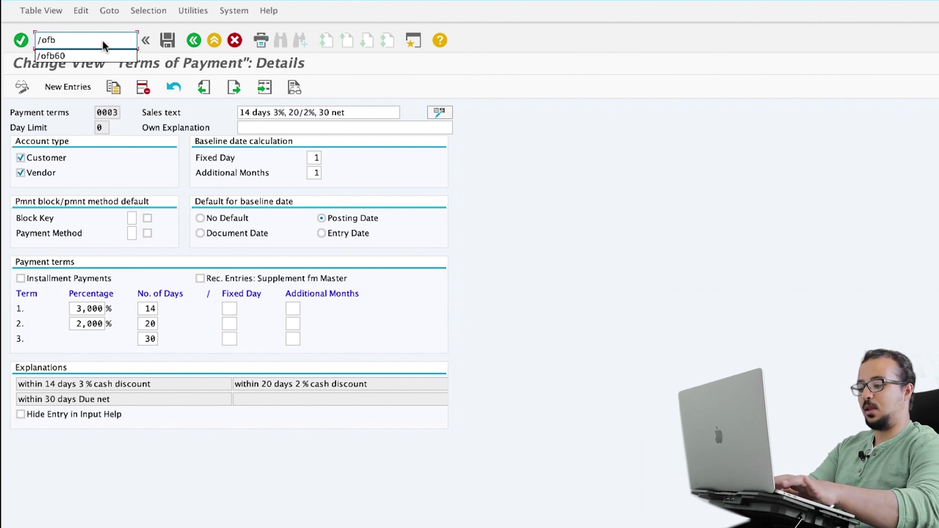
text(60)
- Start an FB60 invoice for vendor AG01 with invoice date 01.03.2021 and posting date 05.03.2021
key(Return)
click(138, 155)
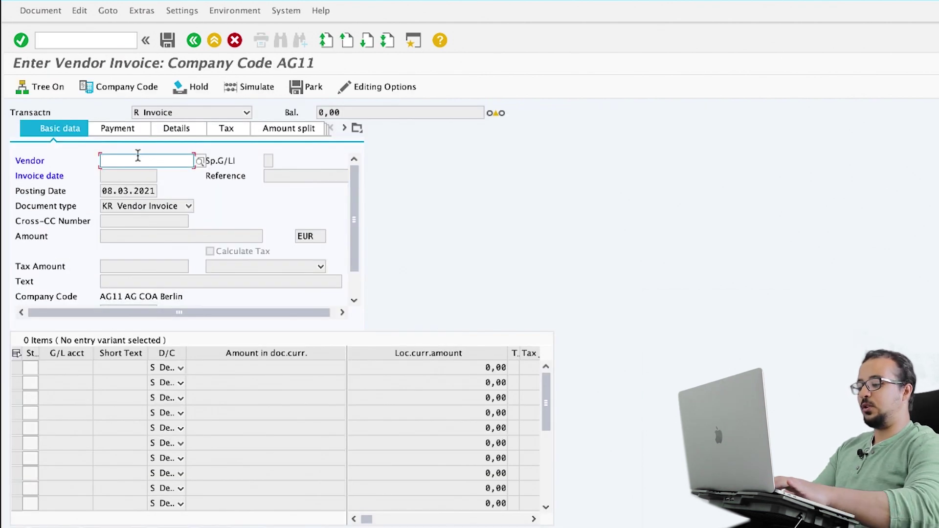
text(AG01)
key(Return)
click(121, 176)
text(0102)
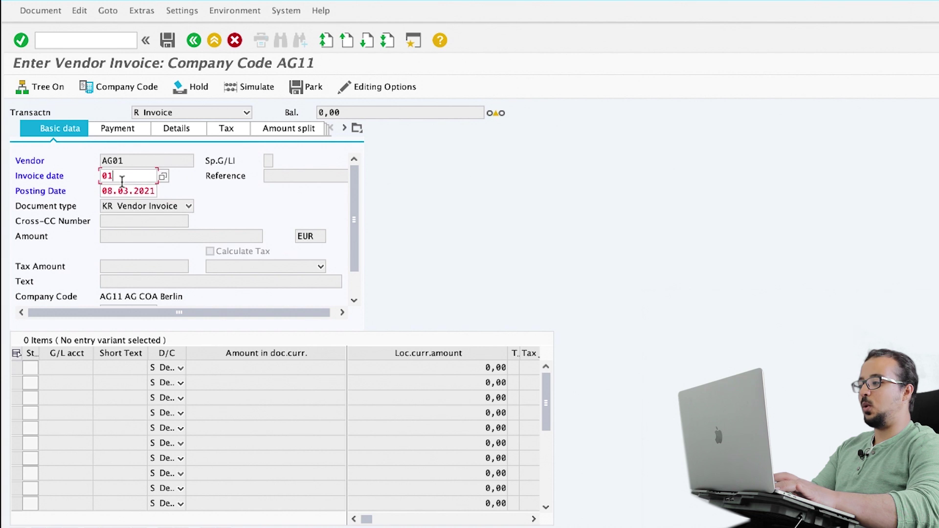
text(32021)
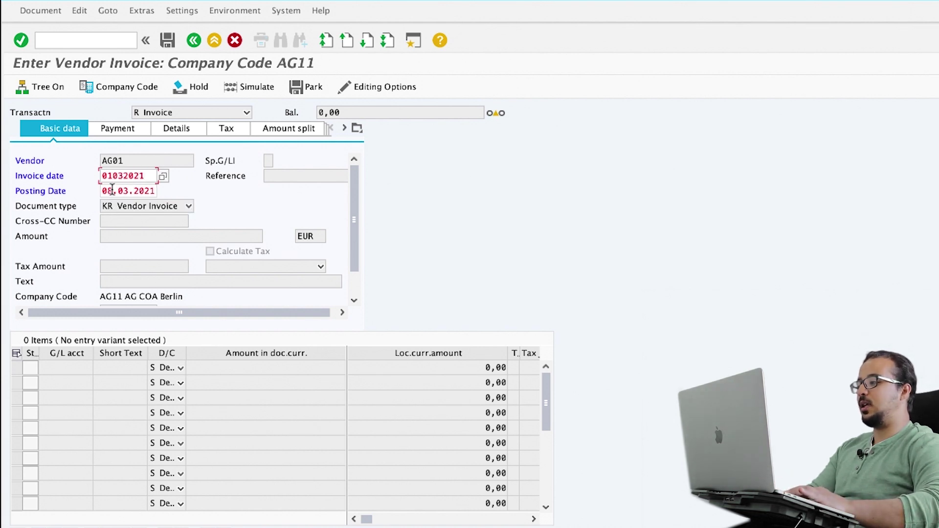
click(112, 189)
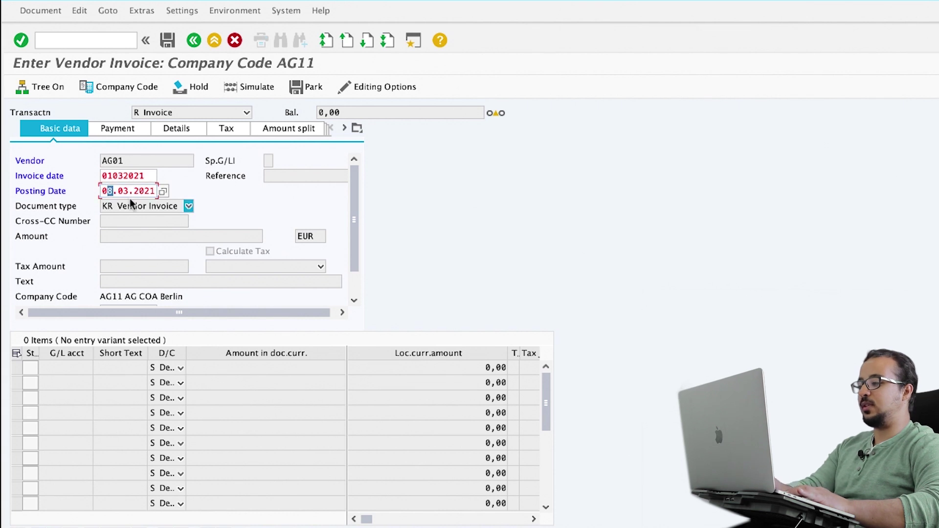
text(5)
key(Return)
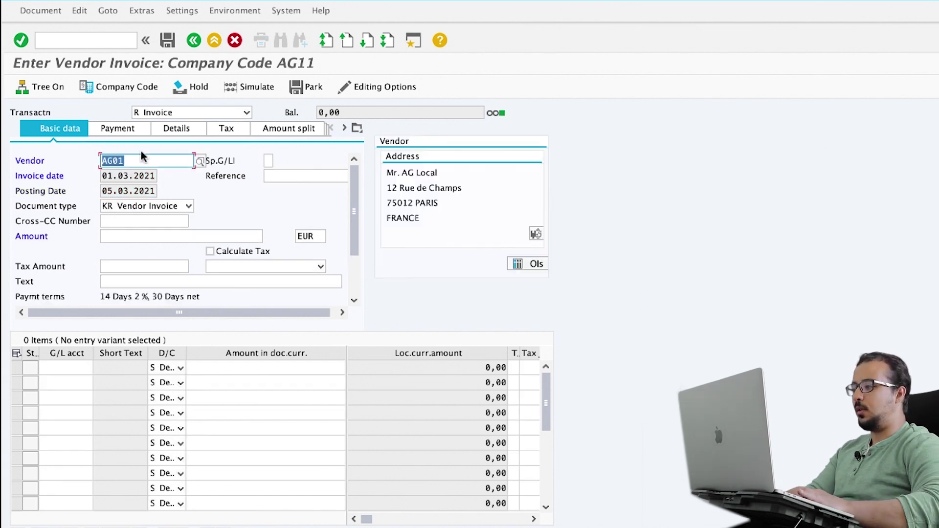
- Change the invoice's payment term from 0002 to 0003, giving baseline 01.04.2021 and due date 01.05.2021
click(126, 128)
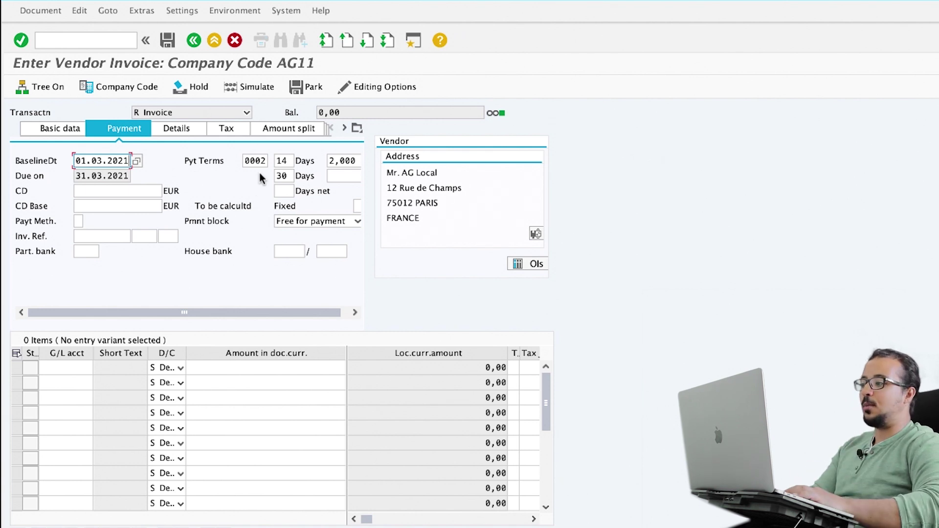
click(262, 161)
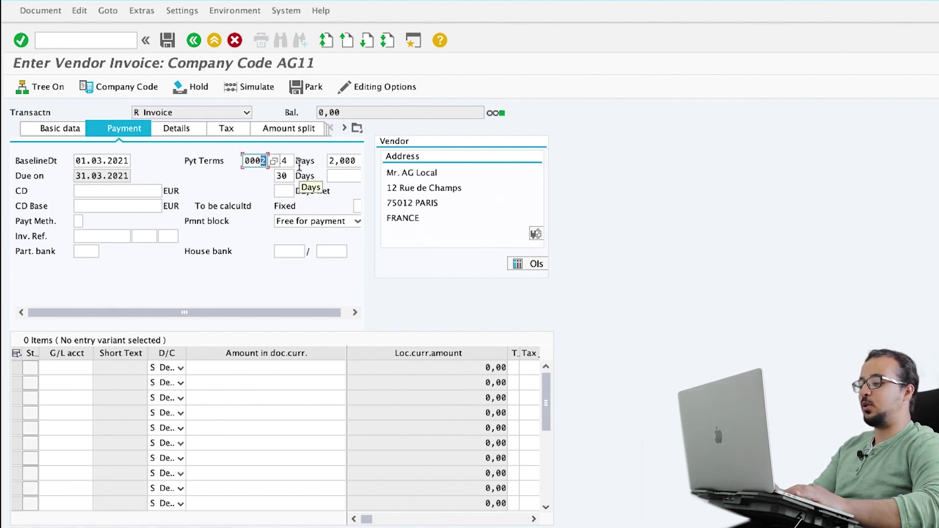
text(3)
key(Return)
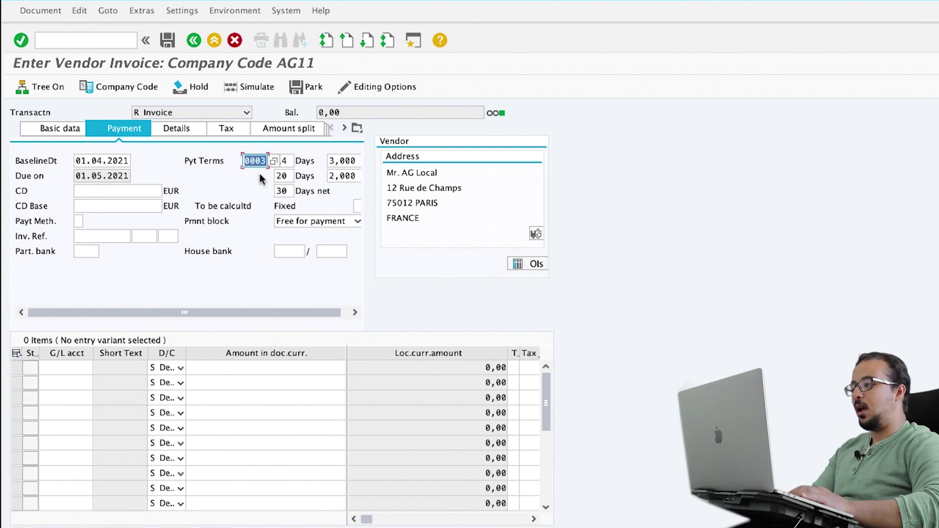
click(129, 161)
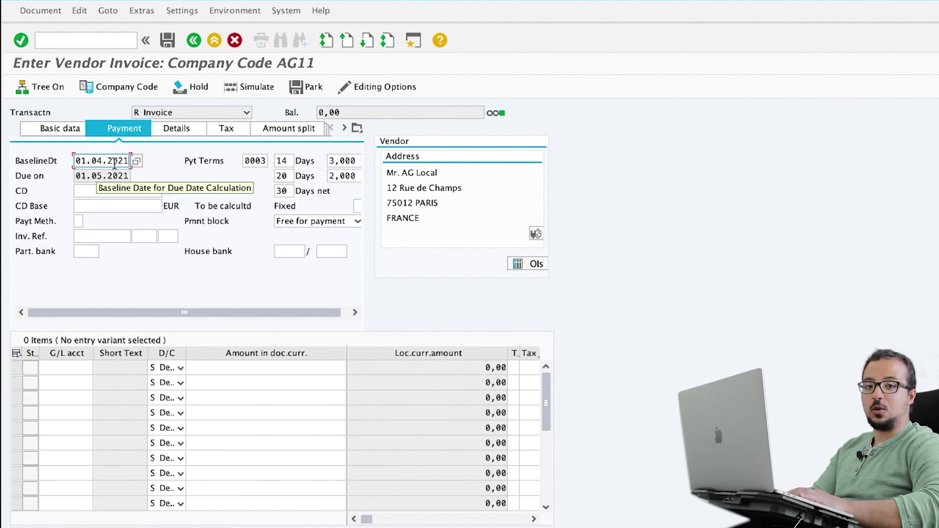
double_click(137, 177)
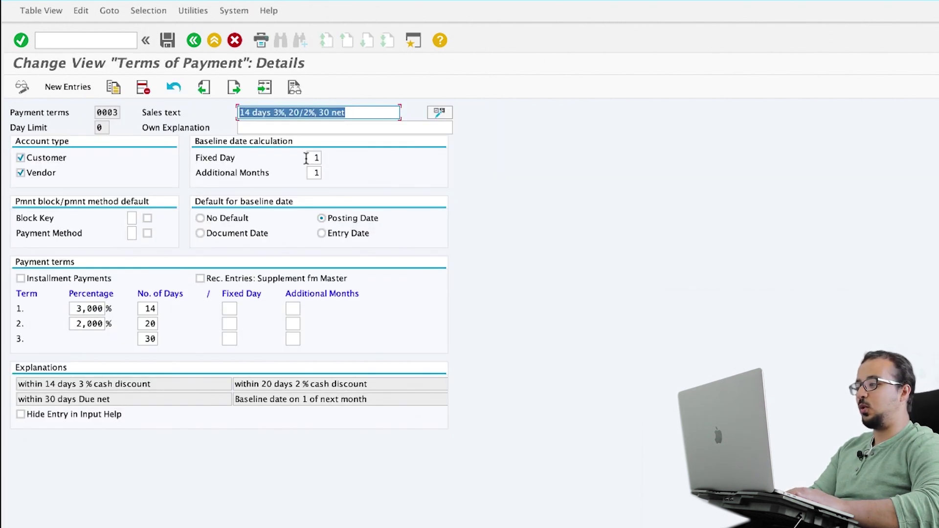
- Clear term 0003's fixed day and additional months, set document date as baseline default, and save
double_click(307, 159)
key(BackSpace)
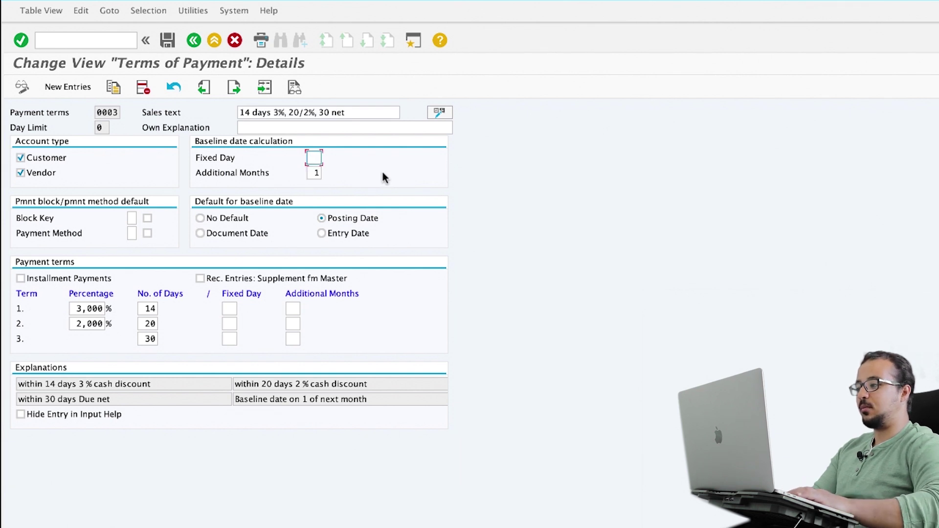
key(Tab)
key(BackSpace)
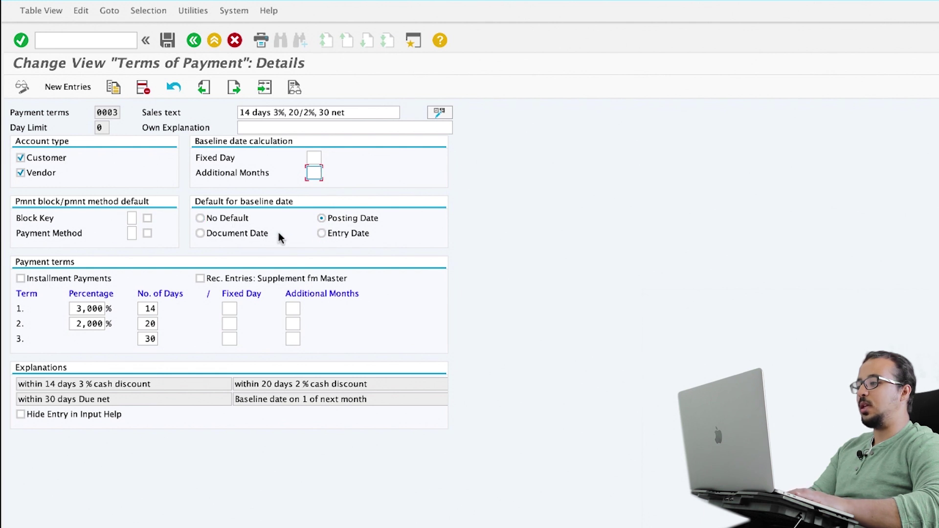
click(226, 232)
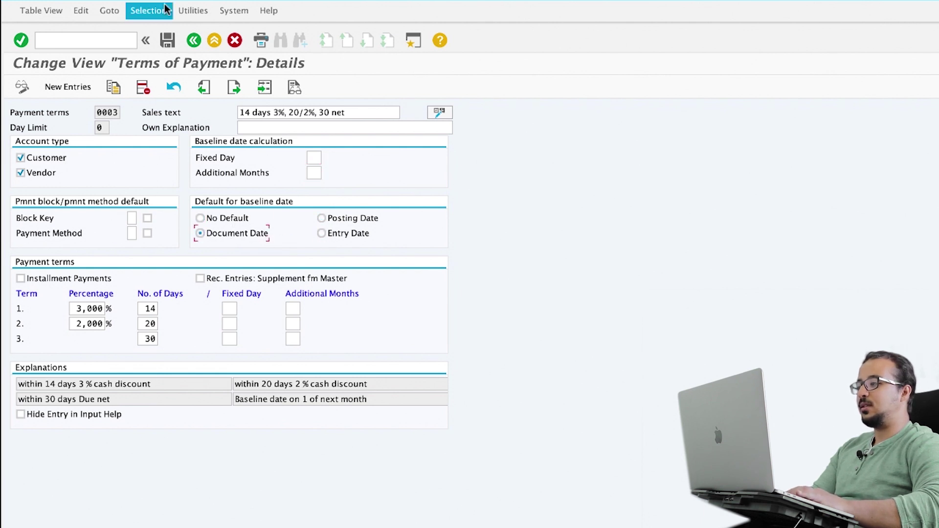
click(168, 40)
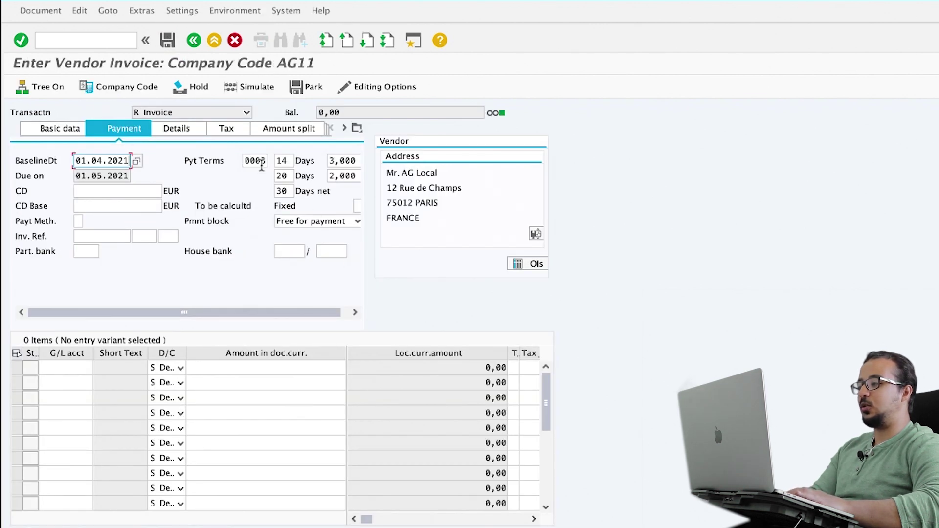
- Re-enter payment term 0003 on the invoice so its terms are recalculated
click(263, 162)
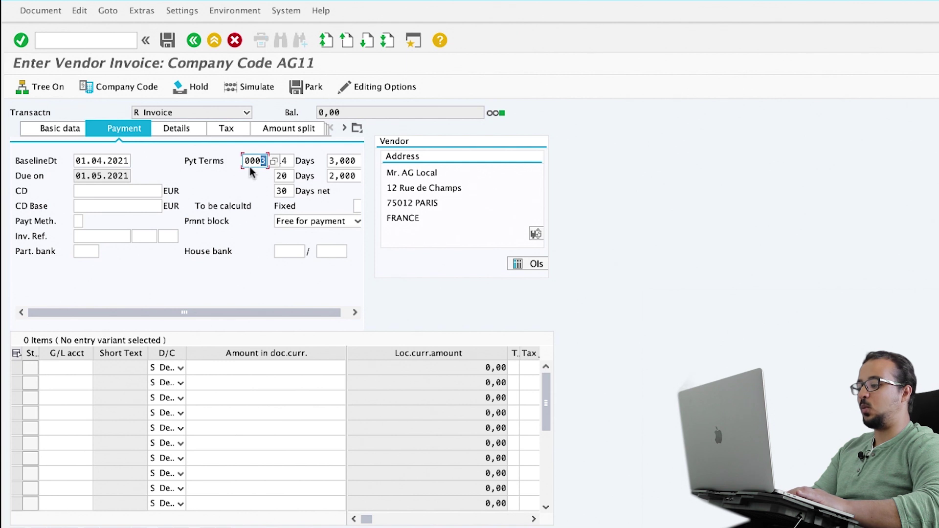
text(2)
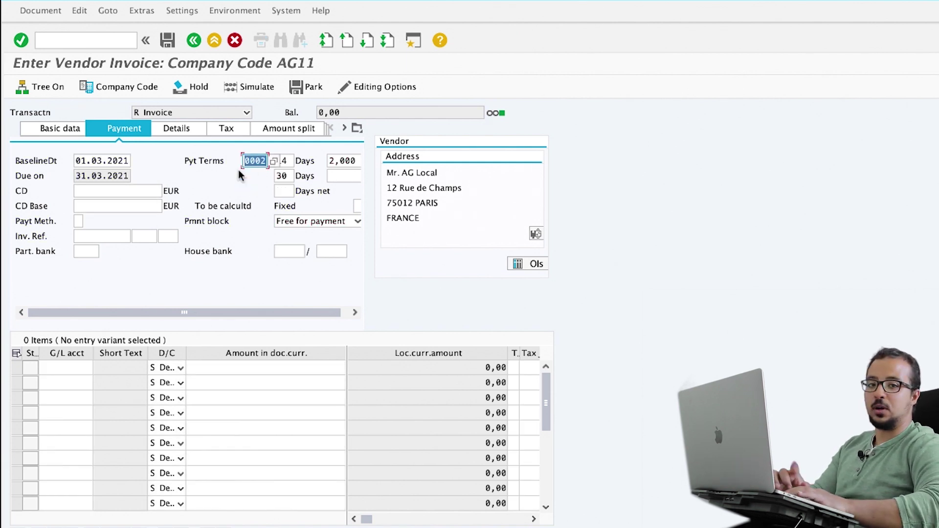
click(266, 163)
key(BackSpace)
text(3)
key(Return)
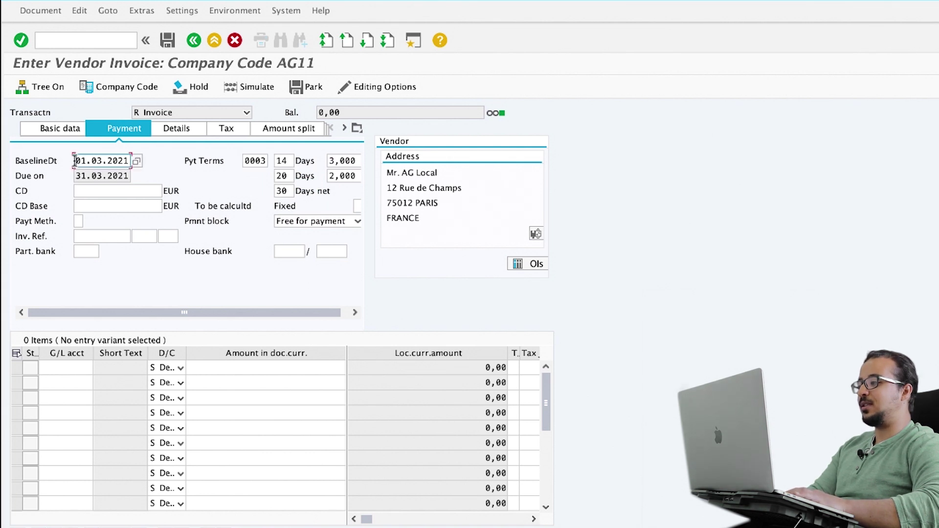
- Check the invoice's baseline date and invoice date against term 0003's document-date default
drag(74, 161, 120, 162)
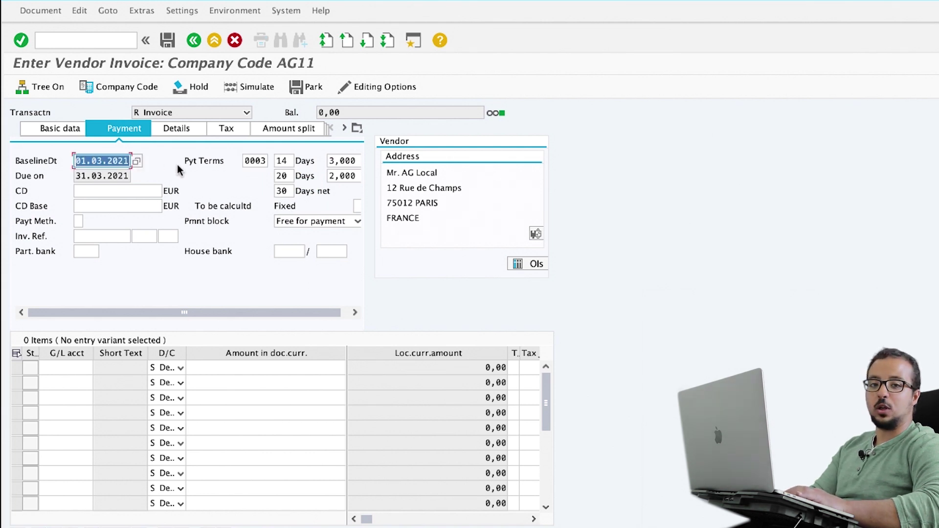
click(72, 129)
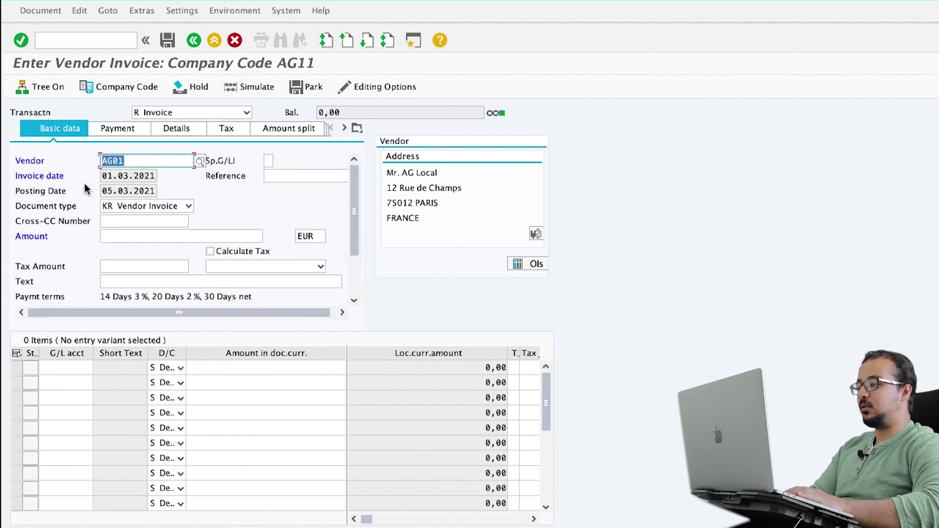
click(114, 178)
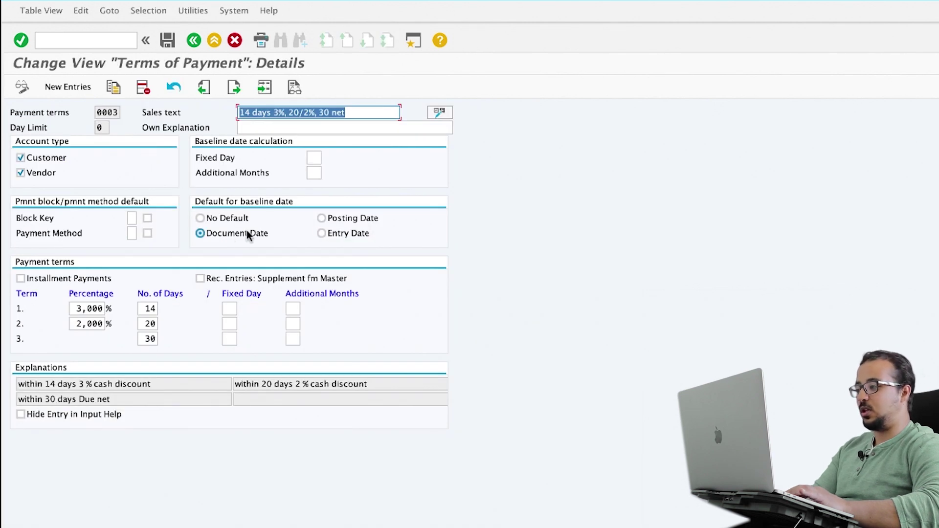
click(283, 232)
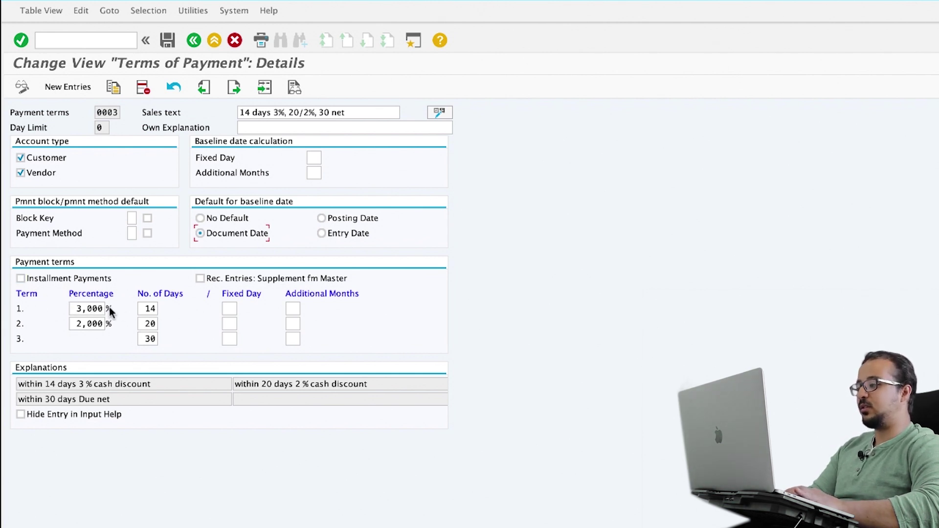
- Review term 0003's periods: 14 days, 20 days and 30 days net
double_click(146, 309)
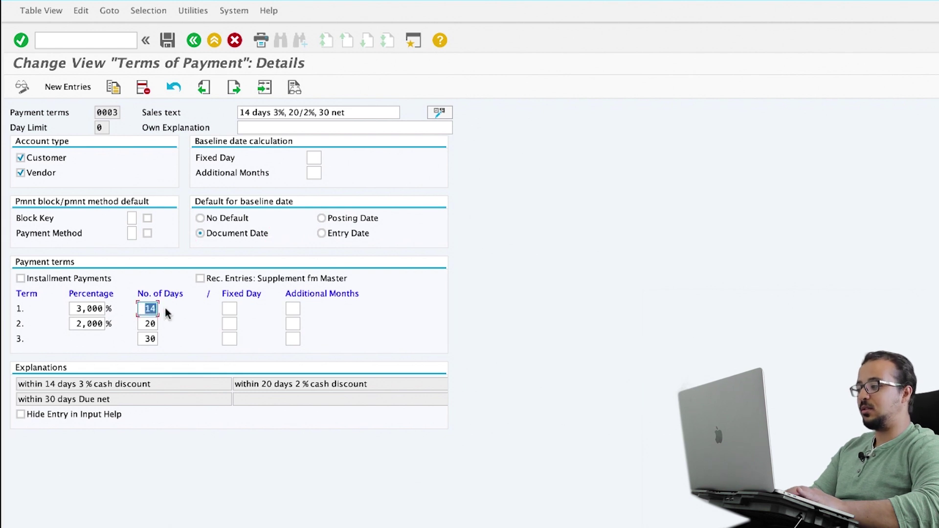
double_click(151, 322)
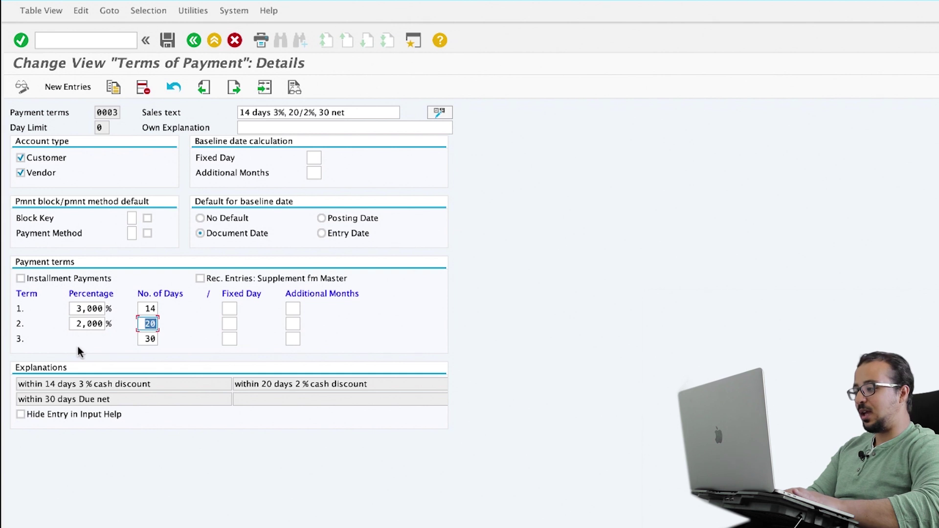
double_click(147, 339)
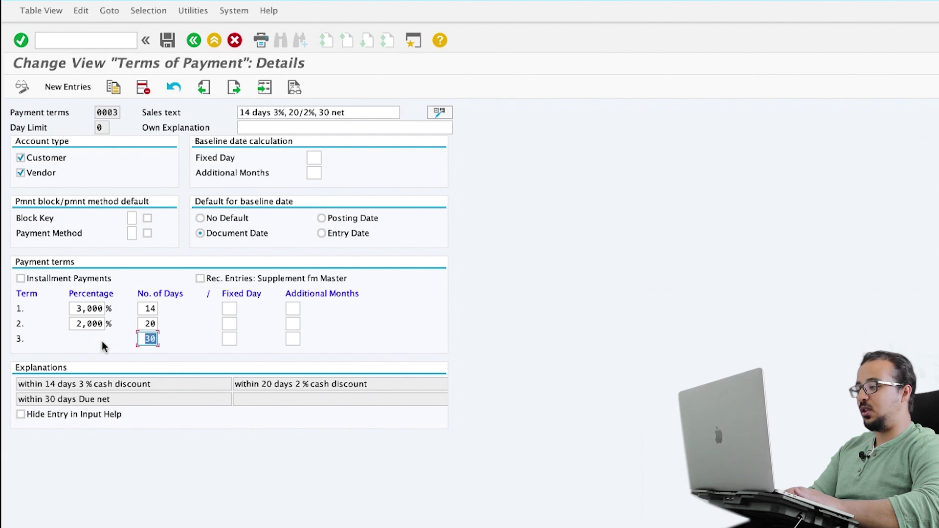
key(Left)
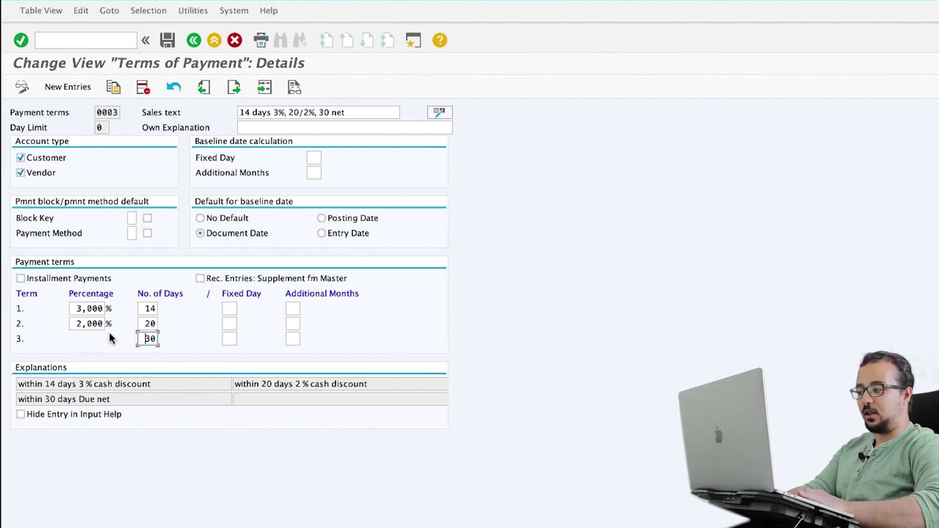
- Raise term 0003's first cash discount from 3% to 20% and save
click(78, 308)
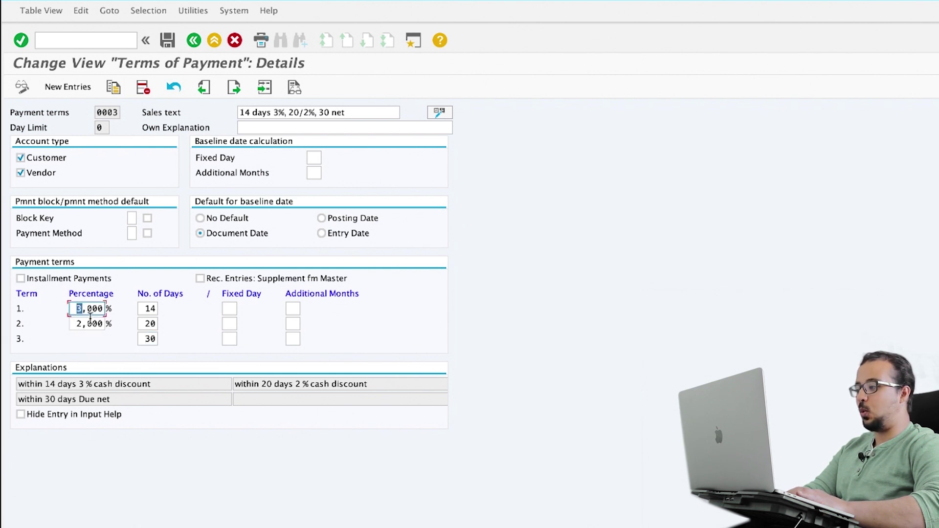
text(20)
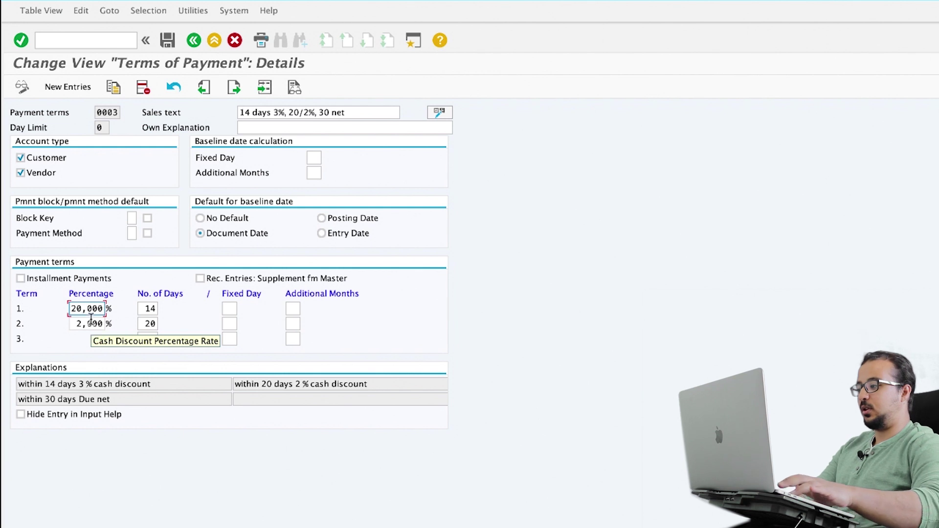
key(Return)
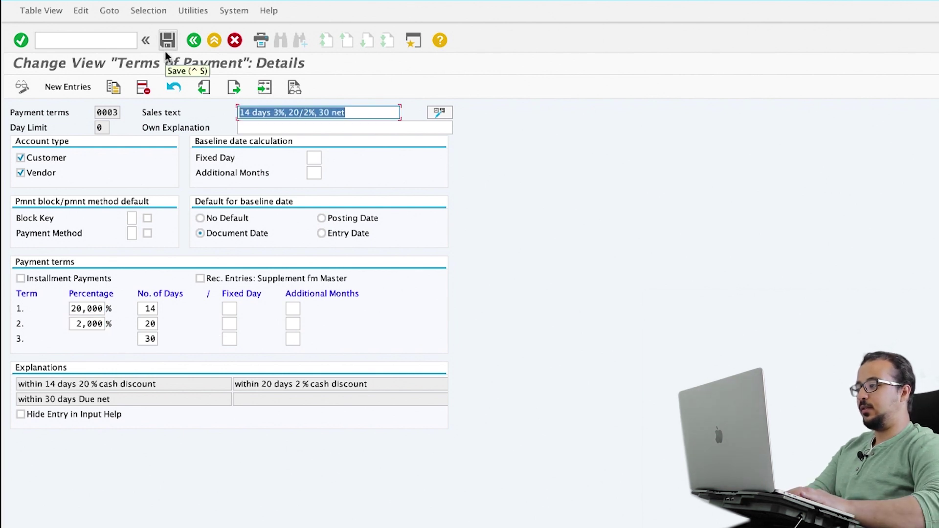
click(167, 40)
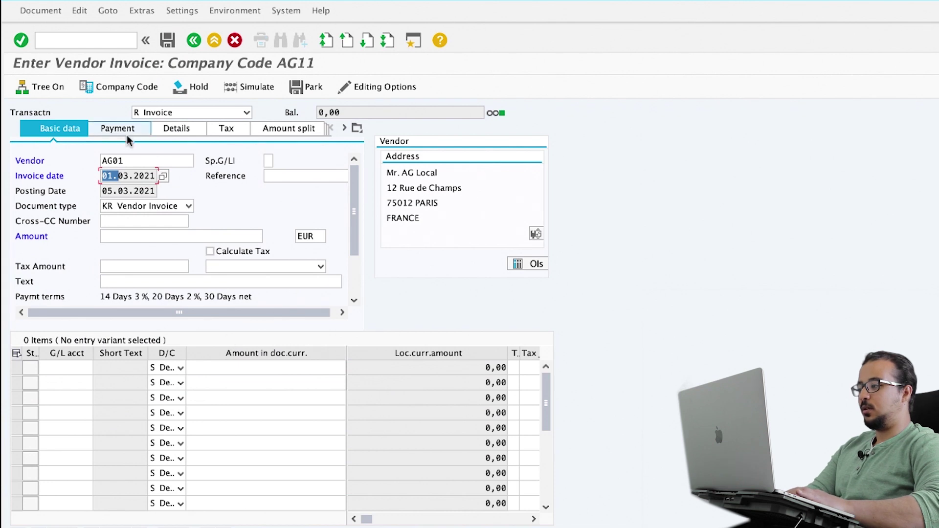
- Re-enter the invoice's payment term as 0002, then 0003, to refresh the 20% and 2% discounts
click(126, 132)
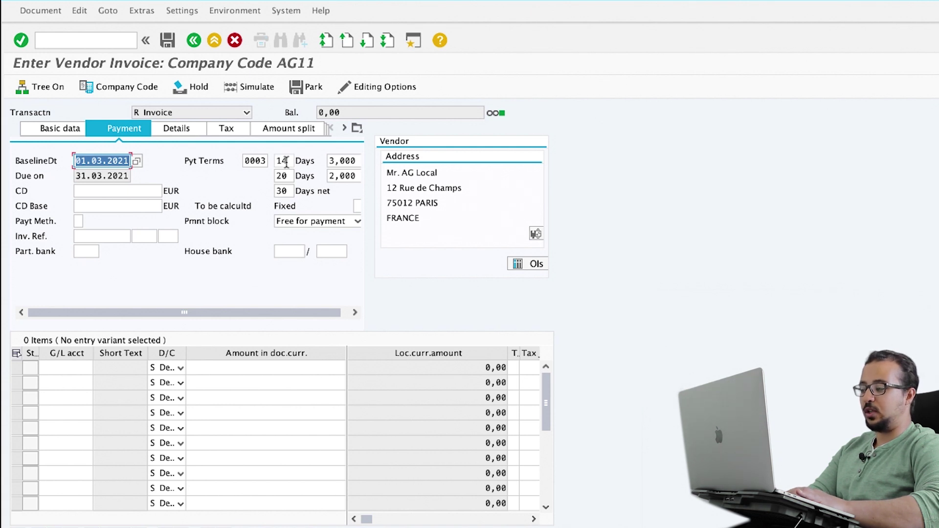
double_click(261, 160)
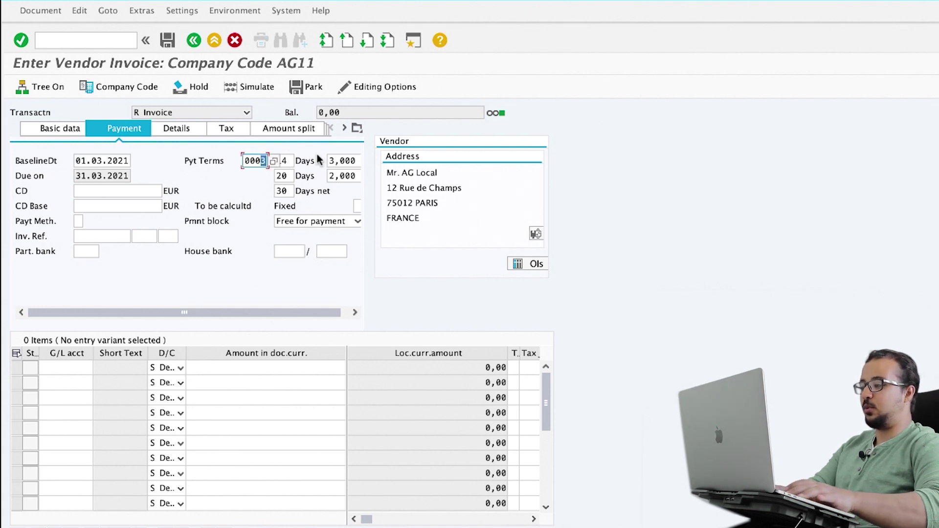
text(0002)
key(Return)
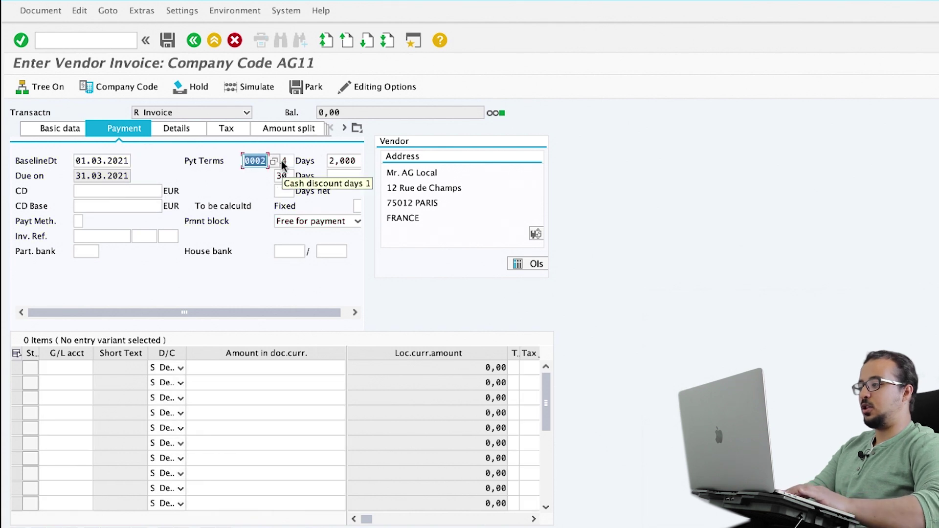
text(0003)
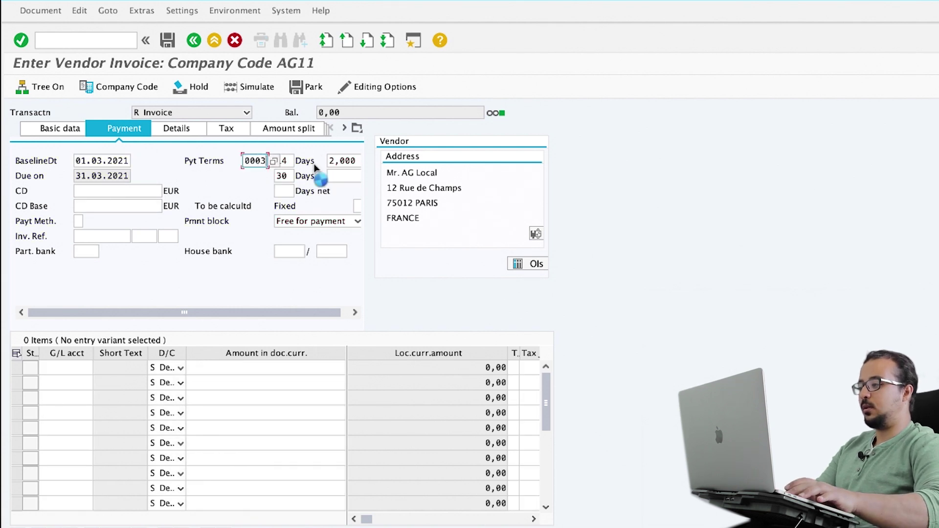
key(Return)
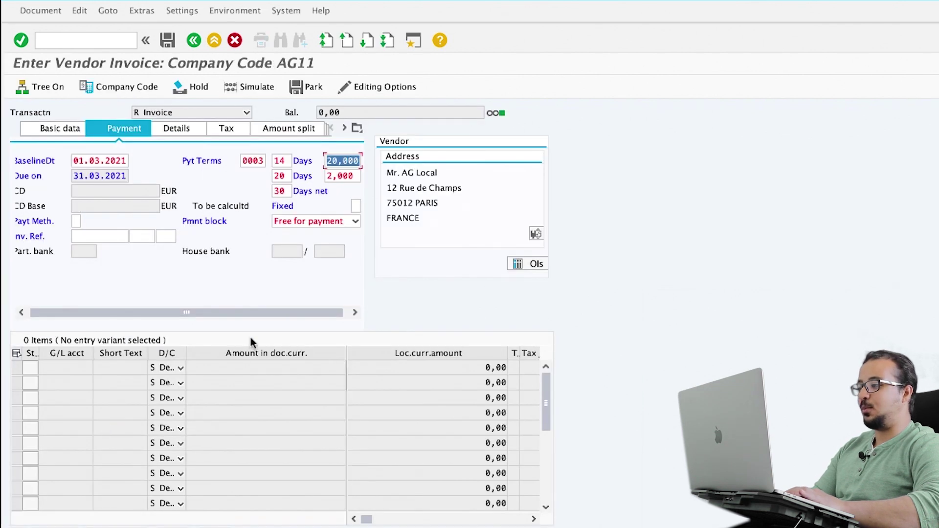
- Review the Pyt Terms input help showing 0003 as 20% within 14 days, then close it
click(252, 160)
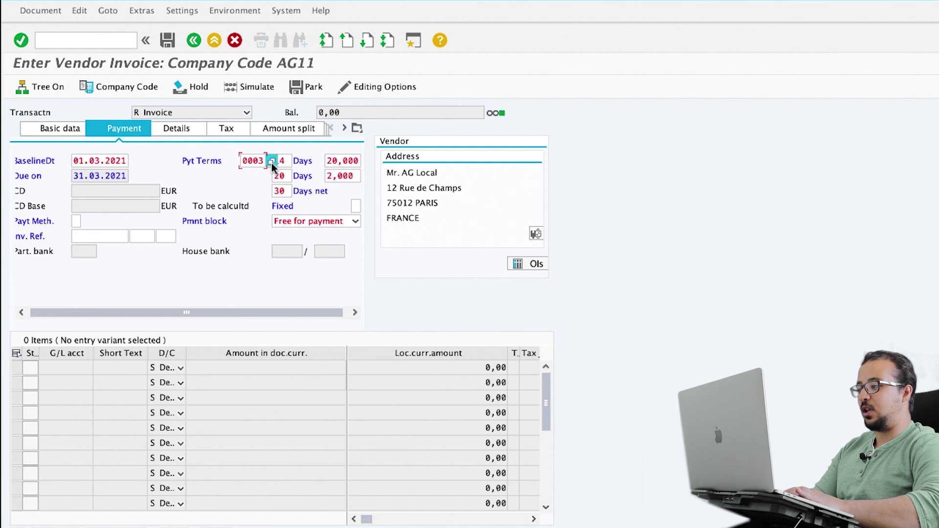
click(271, 164)
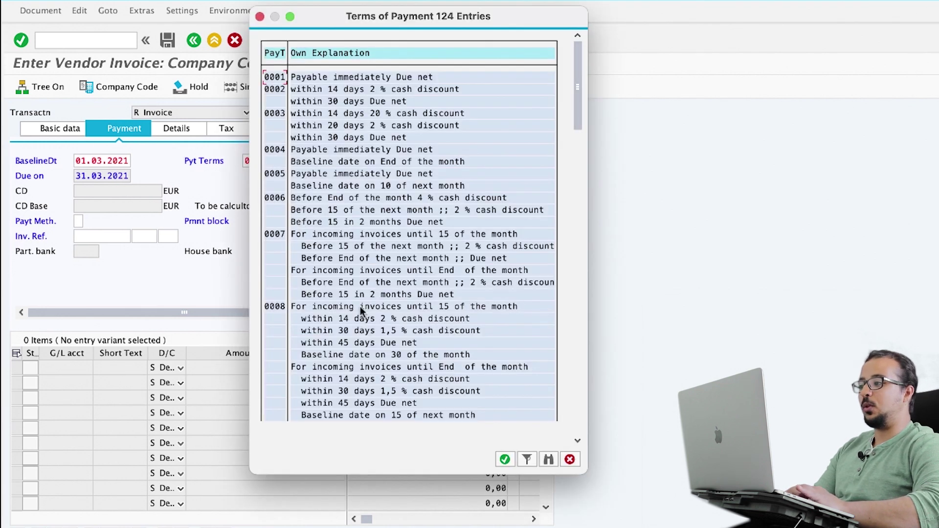
scroll(503, 270, down, 1)
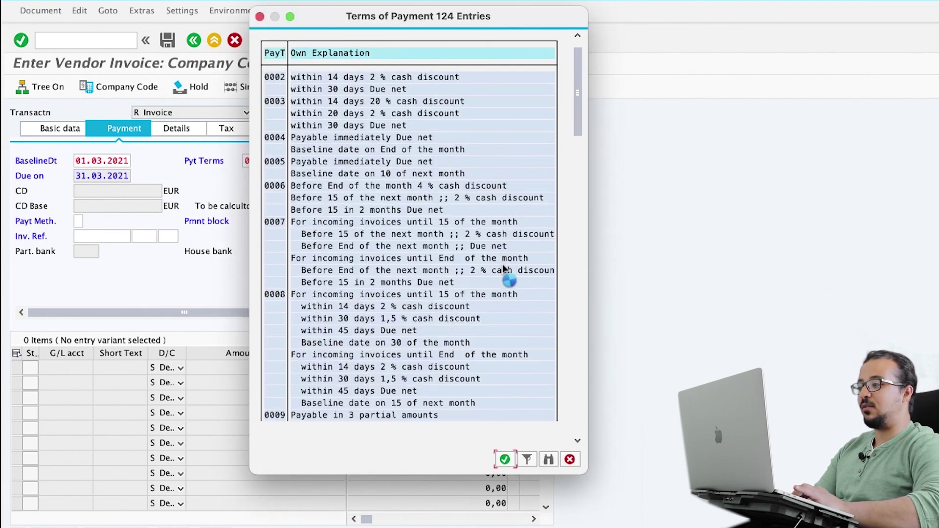
scroll(503, 270, down, 1)
scroll(504, 270, down, 1)
scroll(504, 271, down, 2)
scroll(503, 270, down, 1)
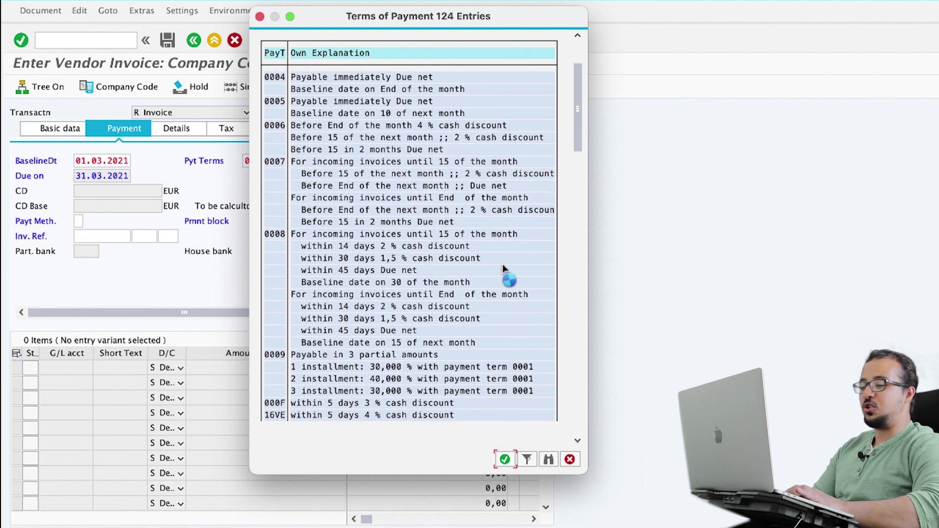
scroll(504, 268, down, 1)
scroll(504, 268, down, 1)
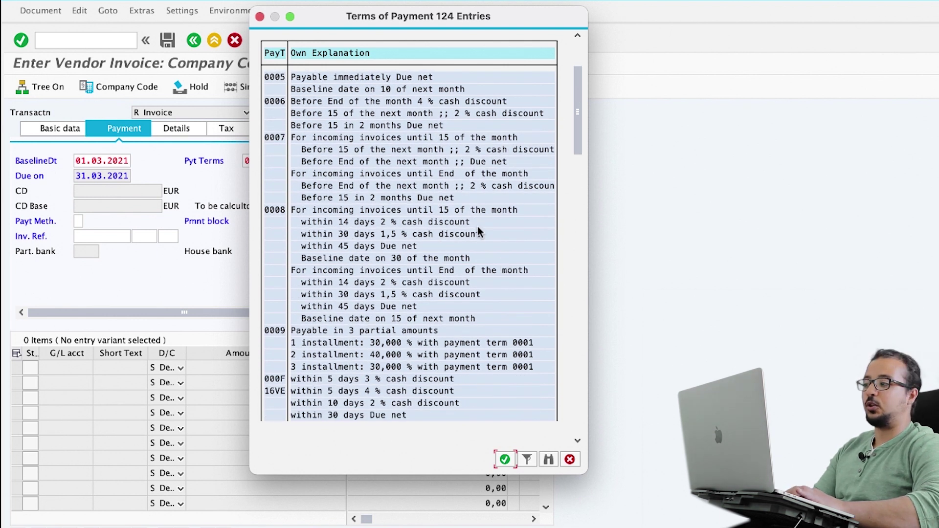
scroll(469, 143, down, 2)
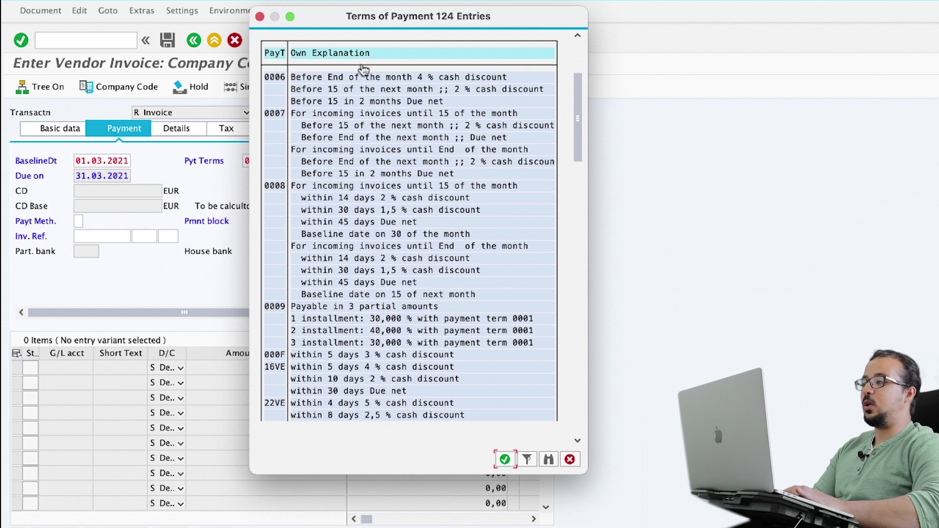
click(260, 17)
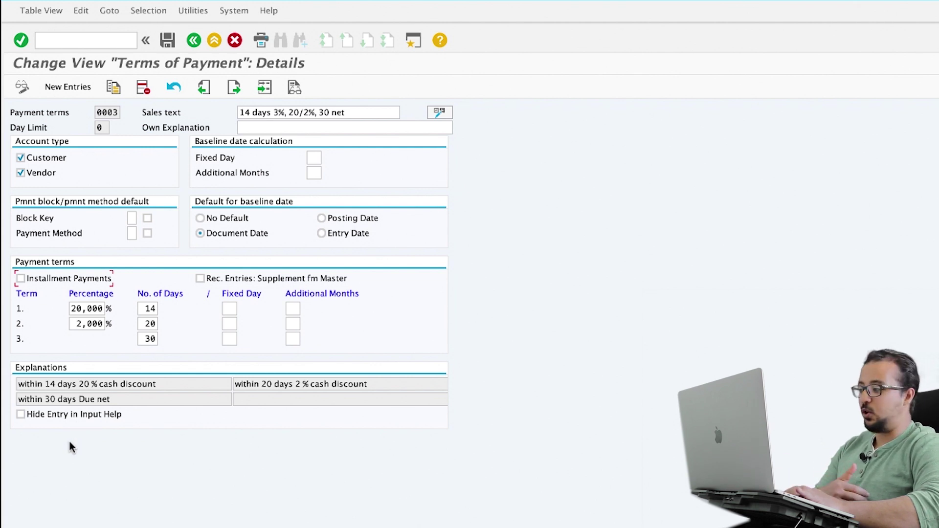
click(23, 414)
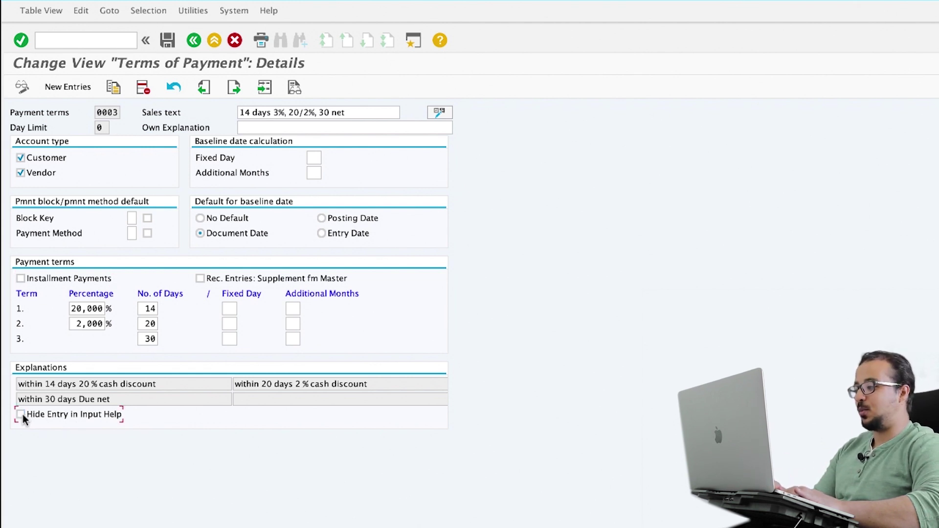
click(67, 414)
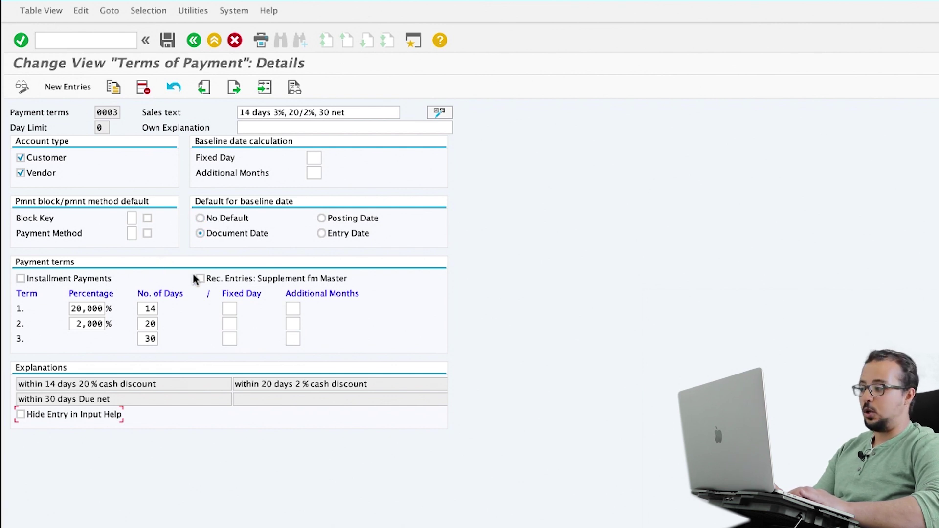
- Tick Installment Payments for term 0003 and open its F1 field help
click(21, 280)
right_click(22, 281)
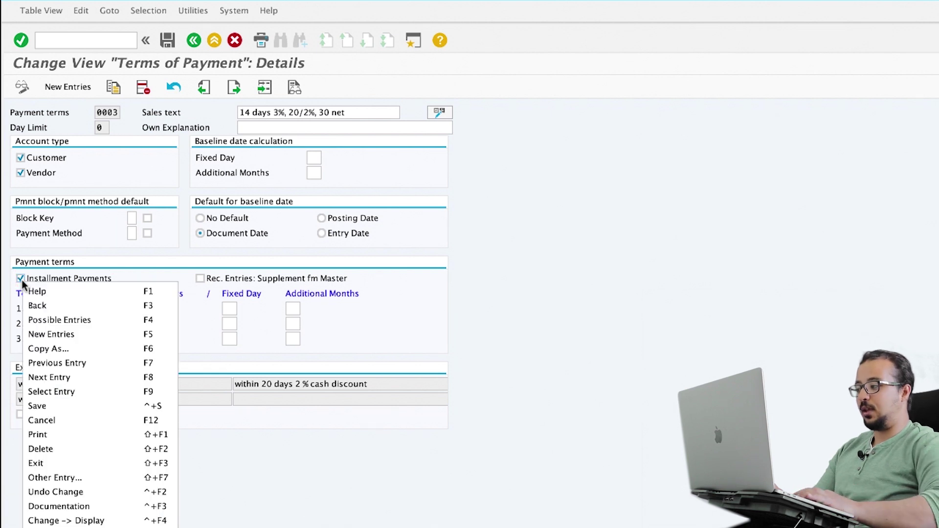
click(34, 292)
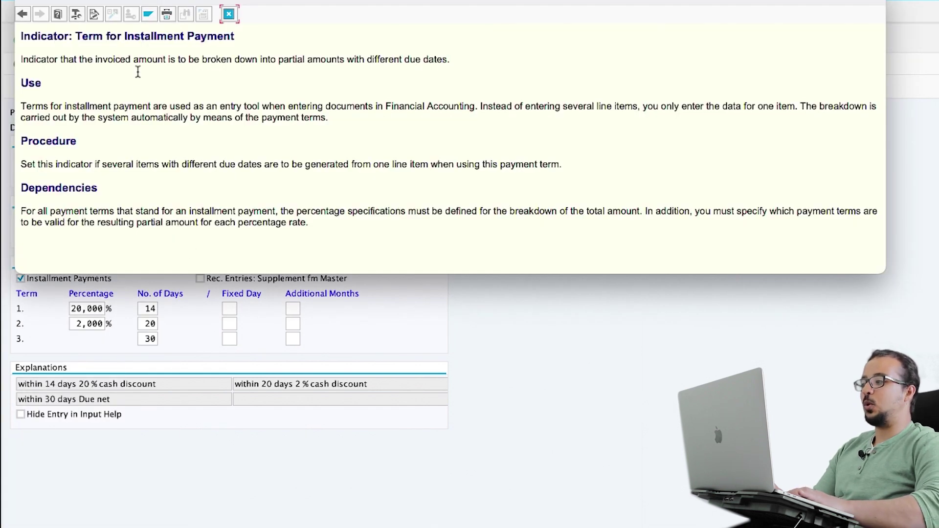